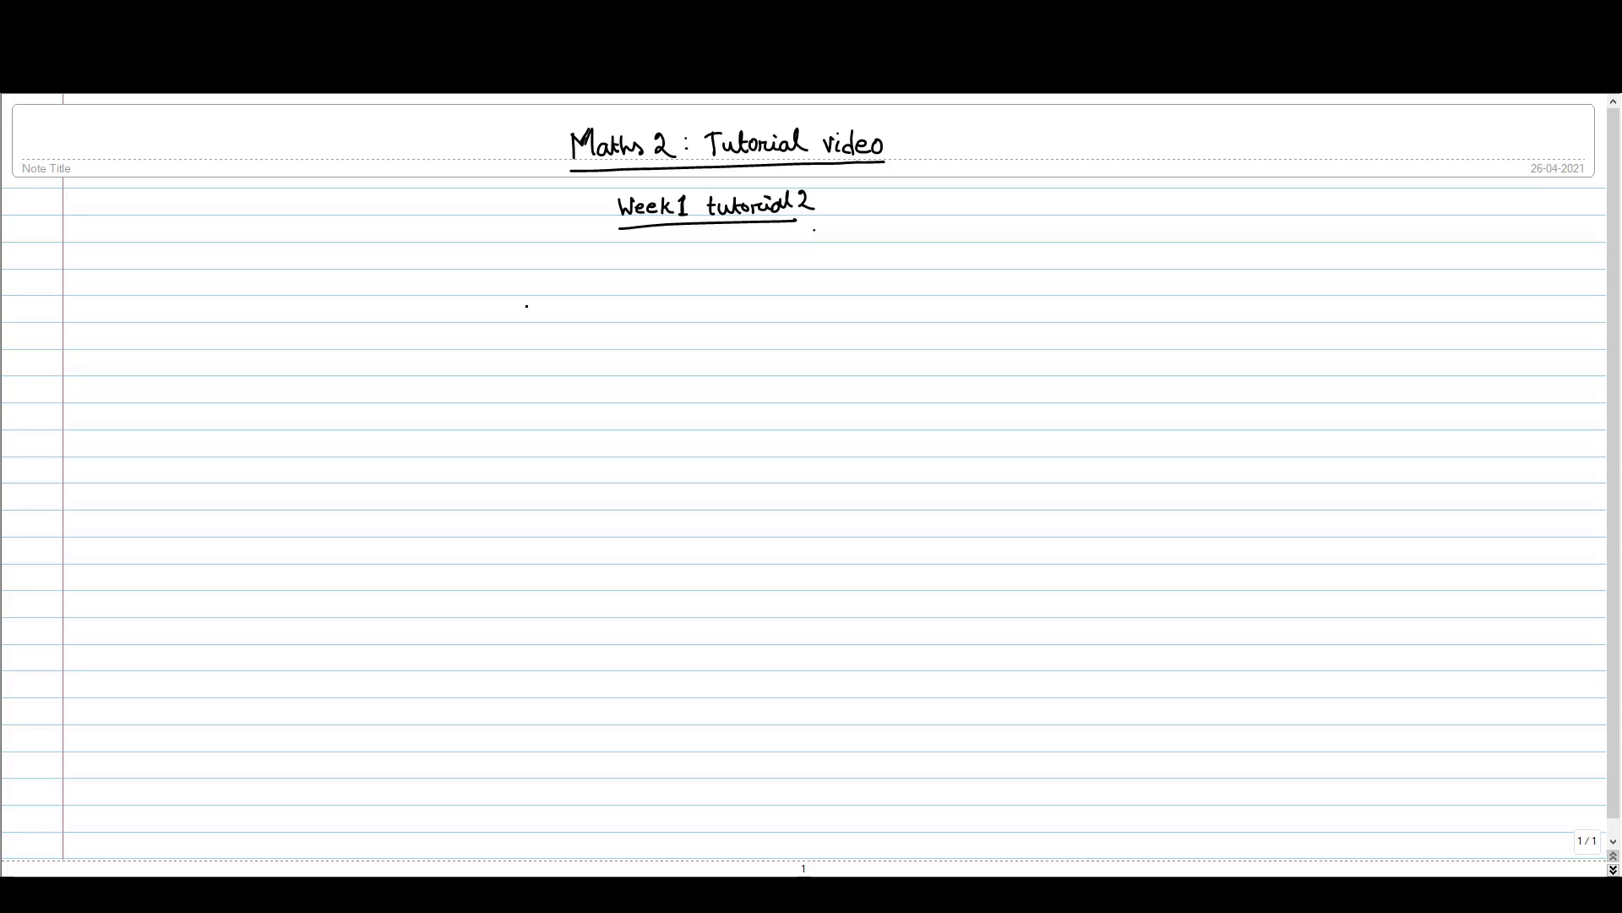
Handwrite f(x) = sin x / x as a fraction on the note page
mouse_move(532, 304)
mouse_down()
mouse_move(519, 336)
mouse_move(646, 304)
mouse_up()
drag(651, 291, 653, 302)
drag(605, 319, 673, 316)
drag(623, 327, 628, 336)
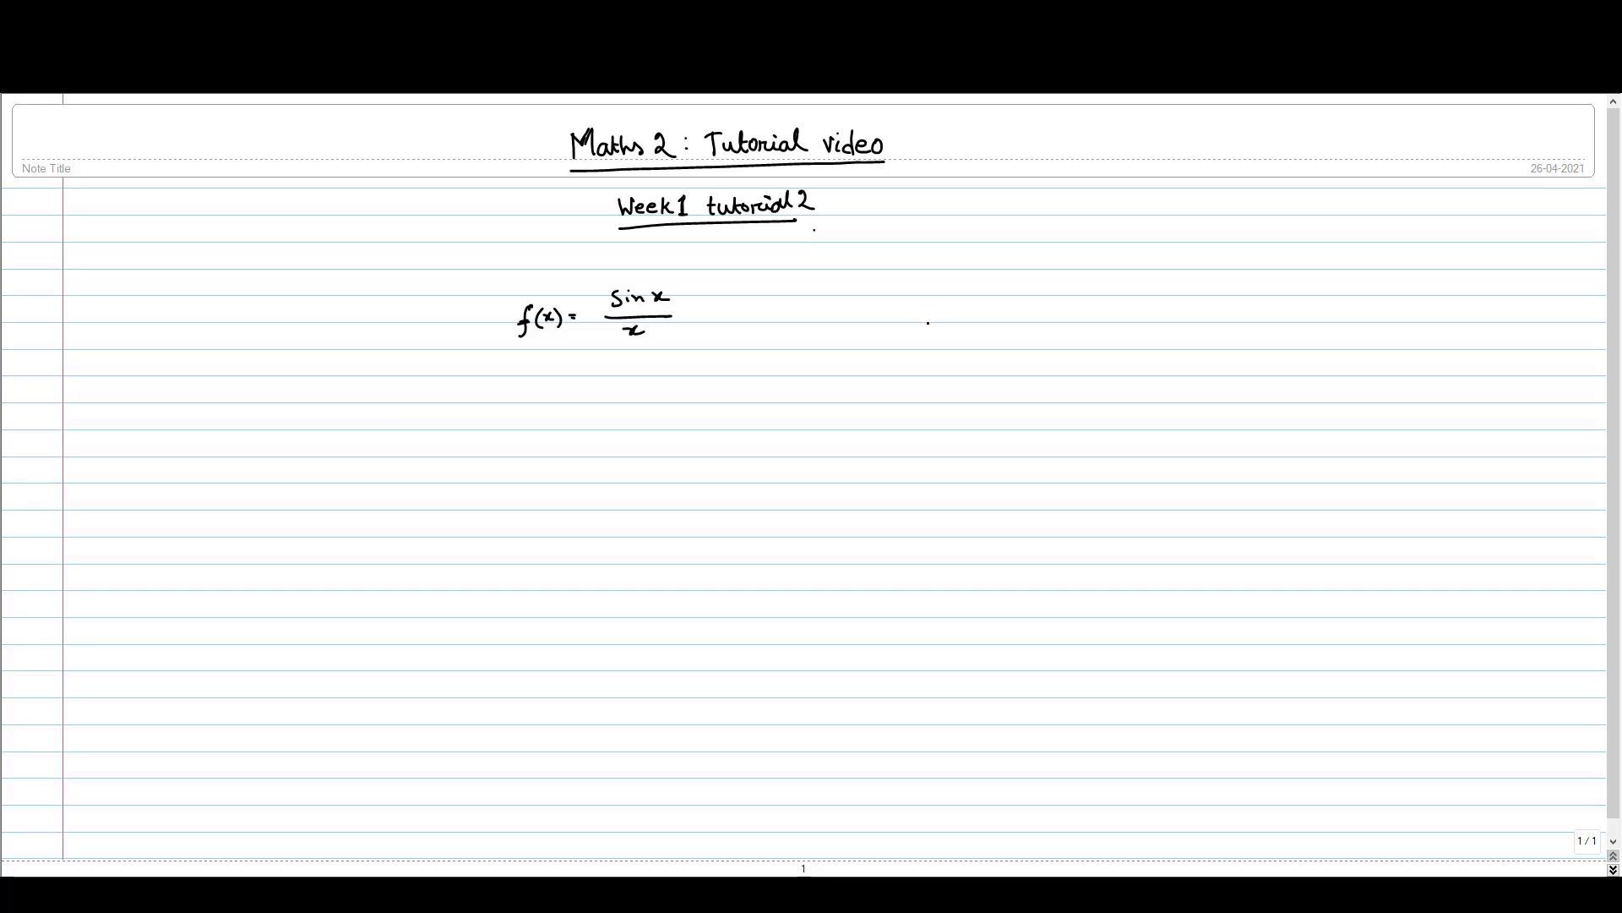
Write lim x→0 f(x) = to the right of the function
drag(942, 297, 949, 324)
mouse_move(953, 314)
mouse_down()
mouse_move(981, 324)
mouse_move(946, 345)
mouse_up()
mouse_move(946, 334)
mouse_down()
mouse_move(934, 347)
mouse_move(1007, 322)
mouse_up()
drag(1006, 311, 1018, 310)
drag(1026, 303, 1038, 317)
mouse_move(1037, 306)
mouse_down()
mouse_move(1029, 317)
mouse_move(1048, 319)
mouse_up()
drag(1056, 308, 1063, 308)
drag(1058, 313, 1067, 312)
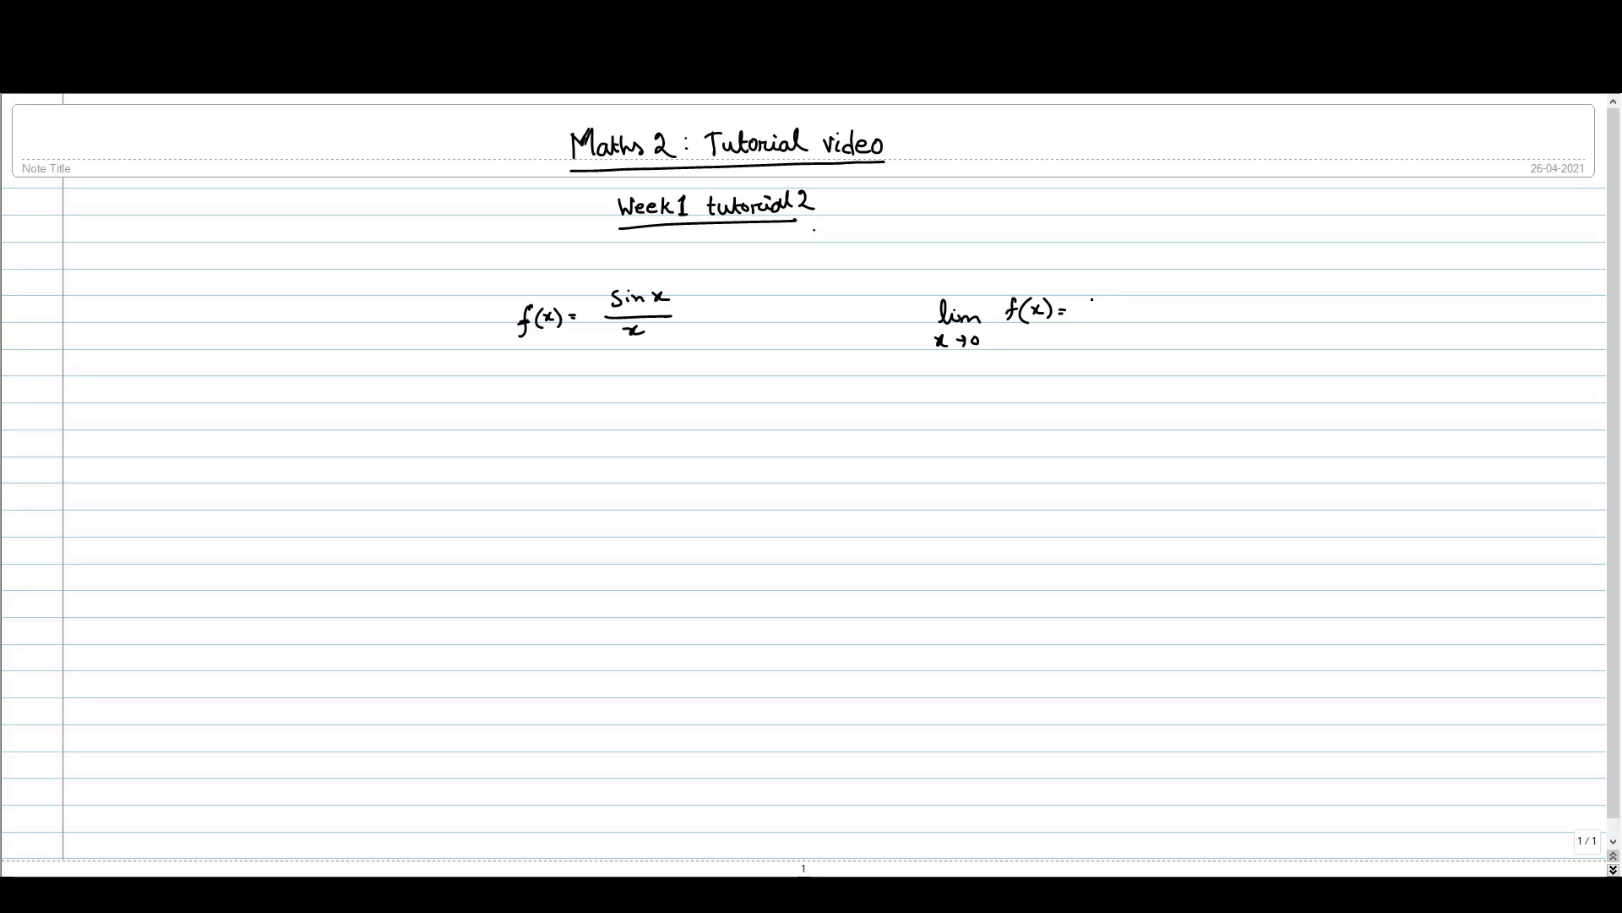
Finish the limit with 1, write and circle x = 0, and write Domain f = R \ {0}
drag(1092, 305, 1099, 319)
mouse_move(551, 388)
mouse_down()
mouse_move(566, 402)
mouse_move(600, 391)
mouse_move(536, 415)
mouse_move(603, 372)
mouse_up()
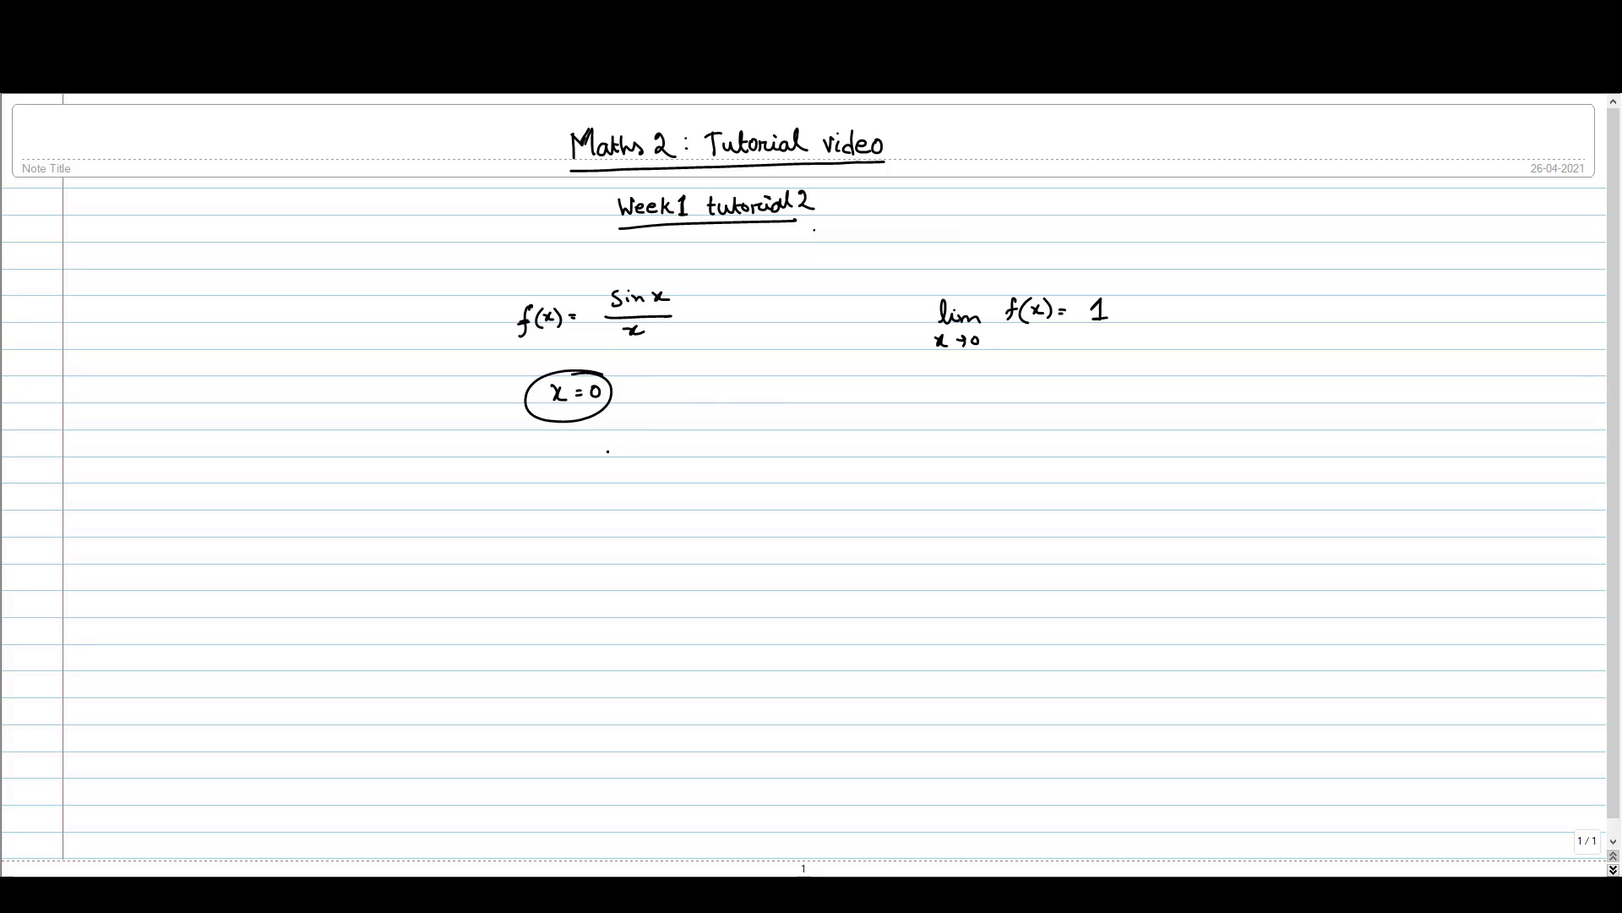
mouse_move(639, 445)
mouse_down()
mouse_move(747, 462)
mouse_move(758, 446)
mouse_up()
drag(781, 449, 853, 453)
drag(854, 433, 901, 460)
drag(920, 439, 927, 431)
drag(934, 429, 940, 461)
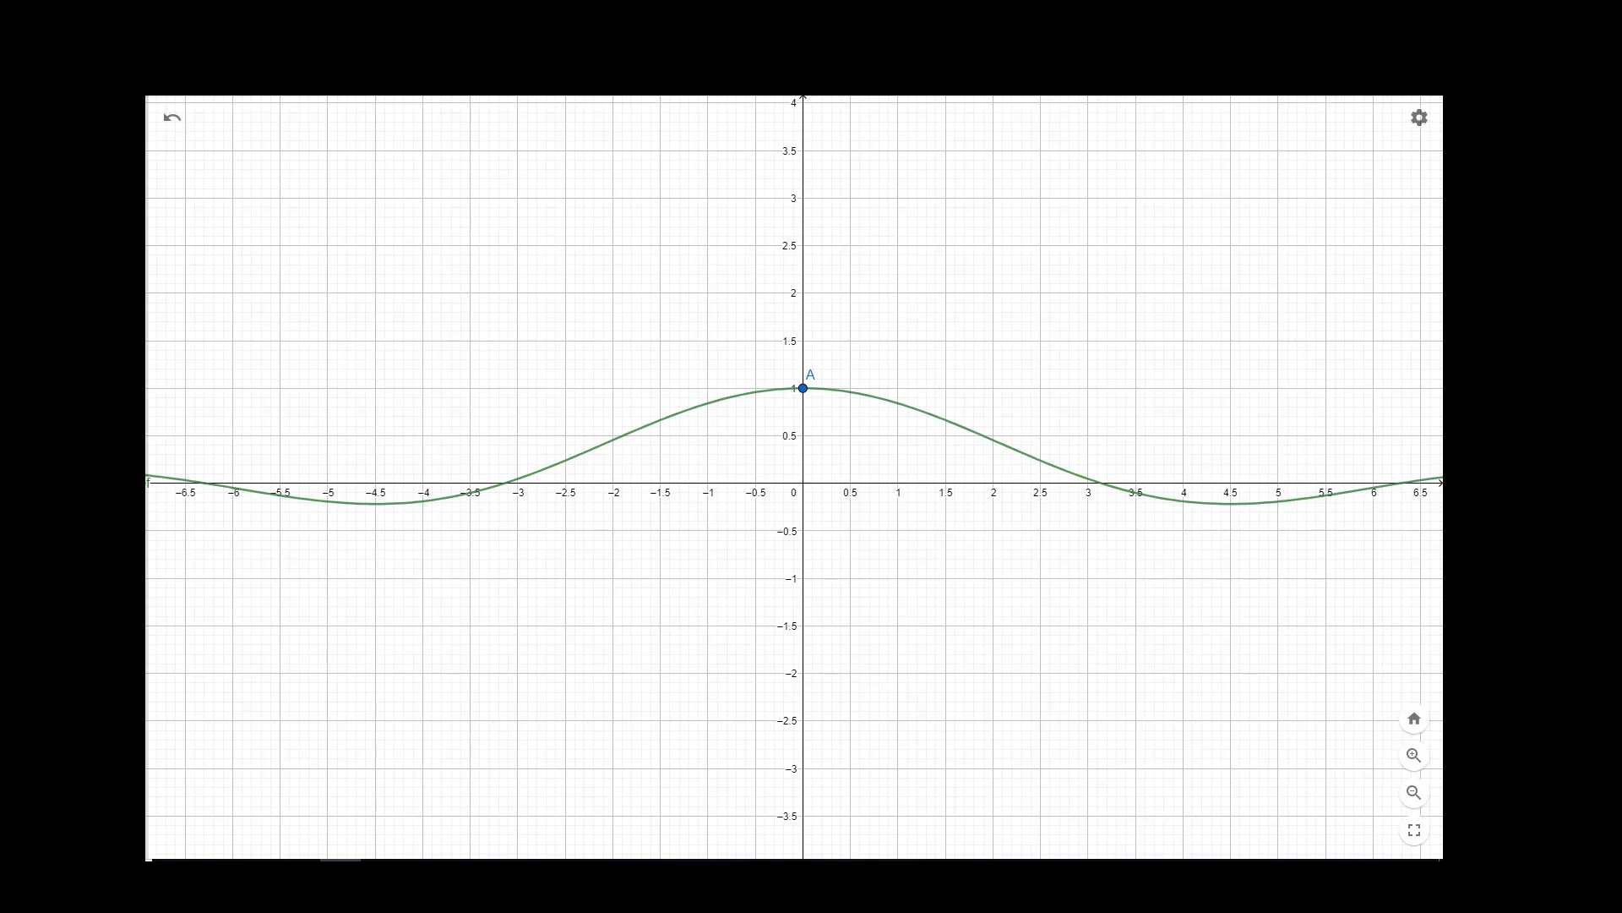
Enter the vertical line x = b with slider b set to 1, placing point B on the curve
key(Return)
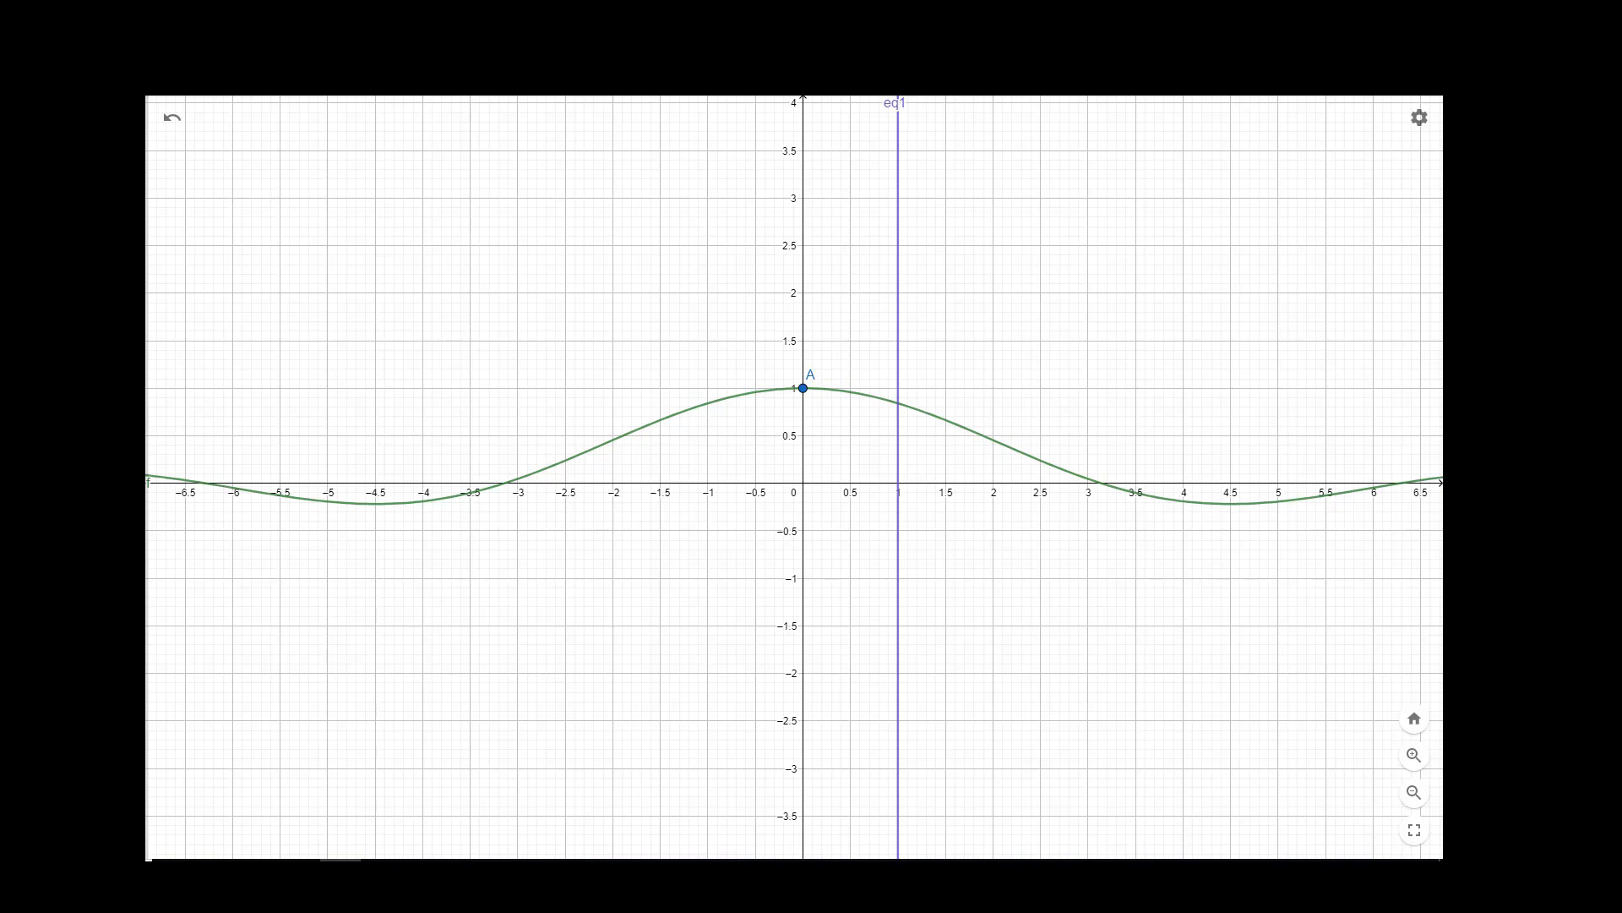
key(Return)
key(Return)
Step slider b down to 0, back up to 1, then down again, finishing at 0.4
key(Left)
key(Left)
key(Left)
key(Left)
key(Left)
key(Left)
key(Left)
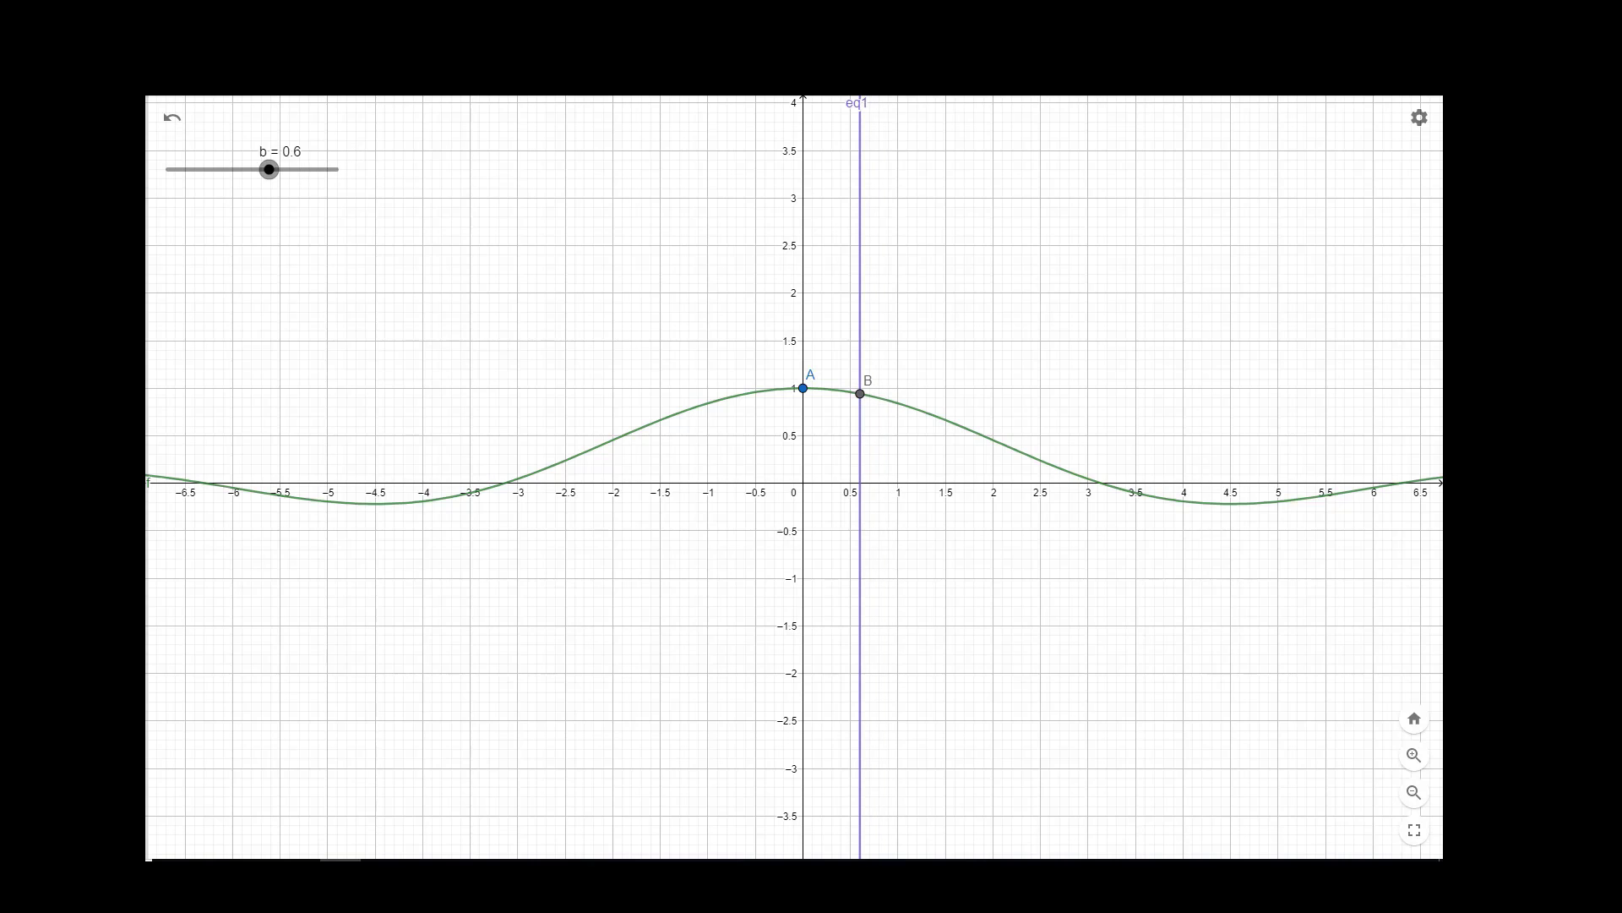
key(Left)
key(Left)
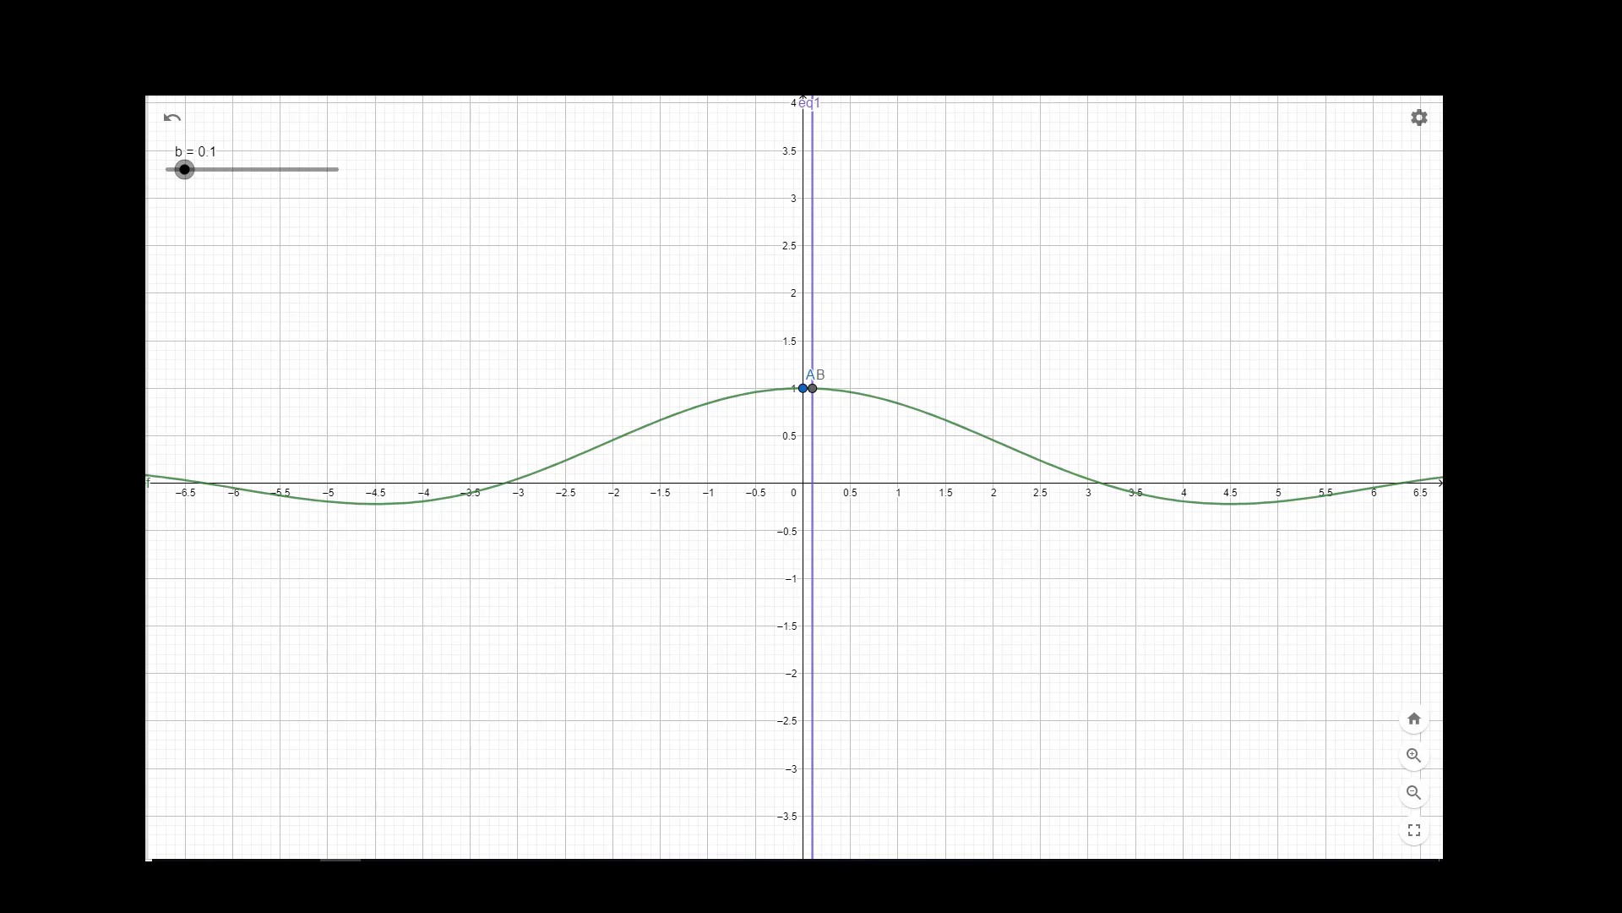
key(Left)
key(Right)
key(Right)
key(Right)
key(Right)
key(Right)
key(Right)
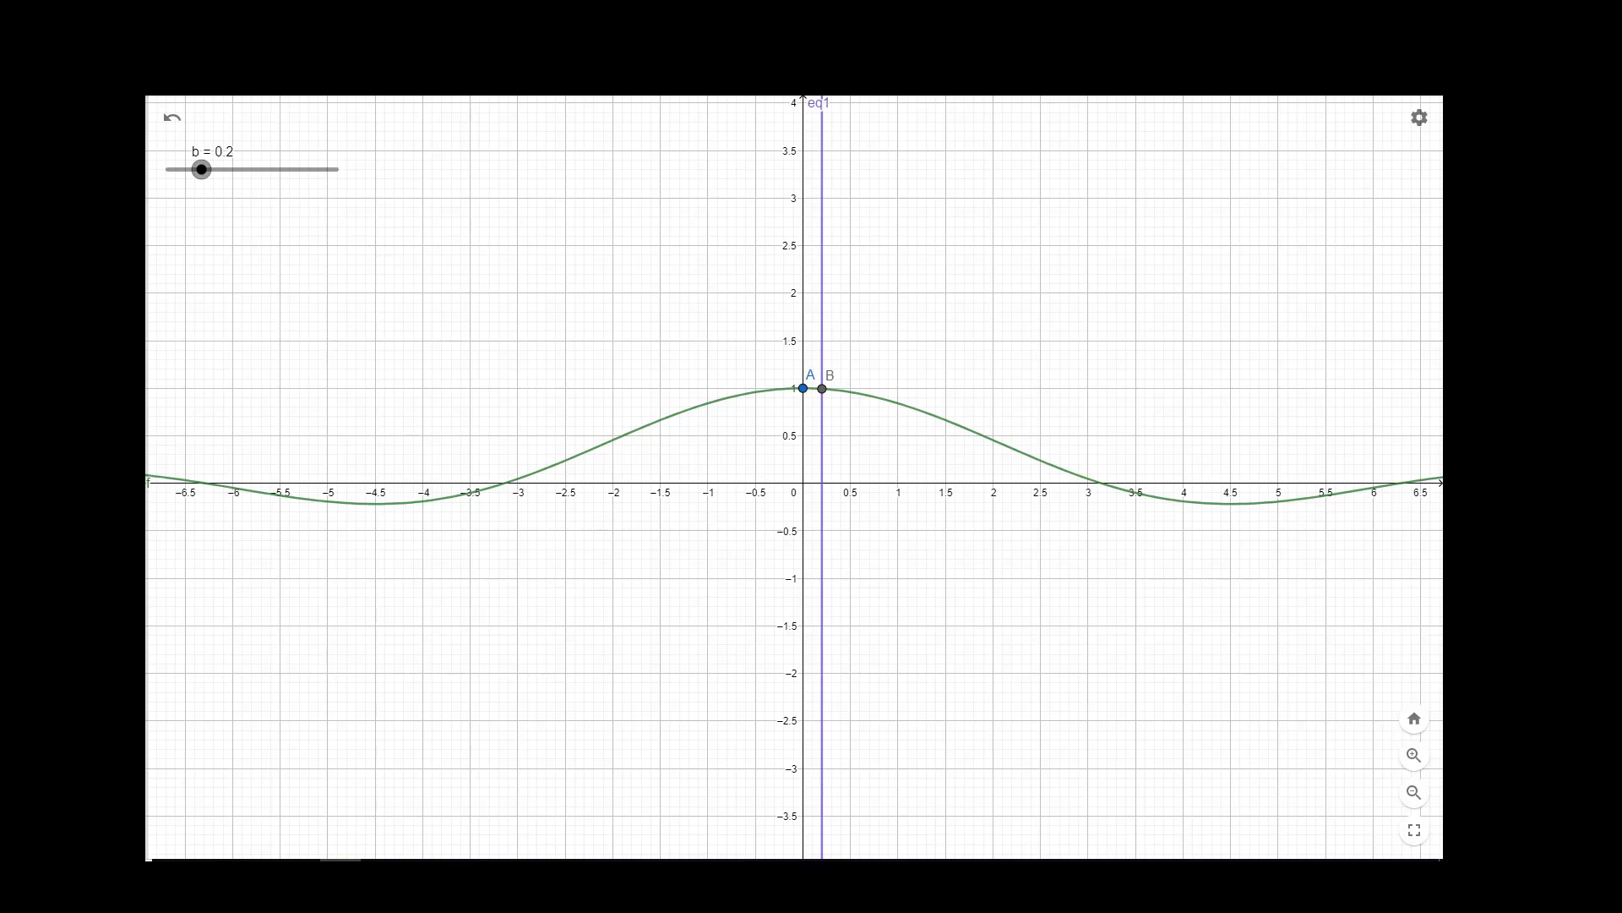
key(Right)
key(Right)
key(Right)
key(Right)
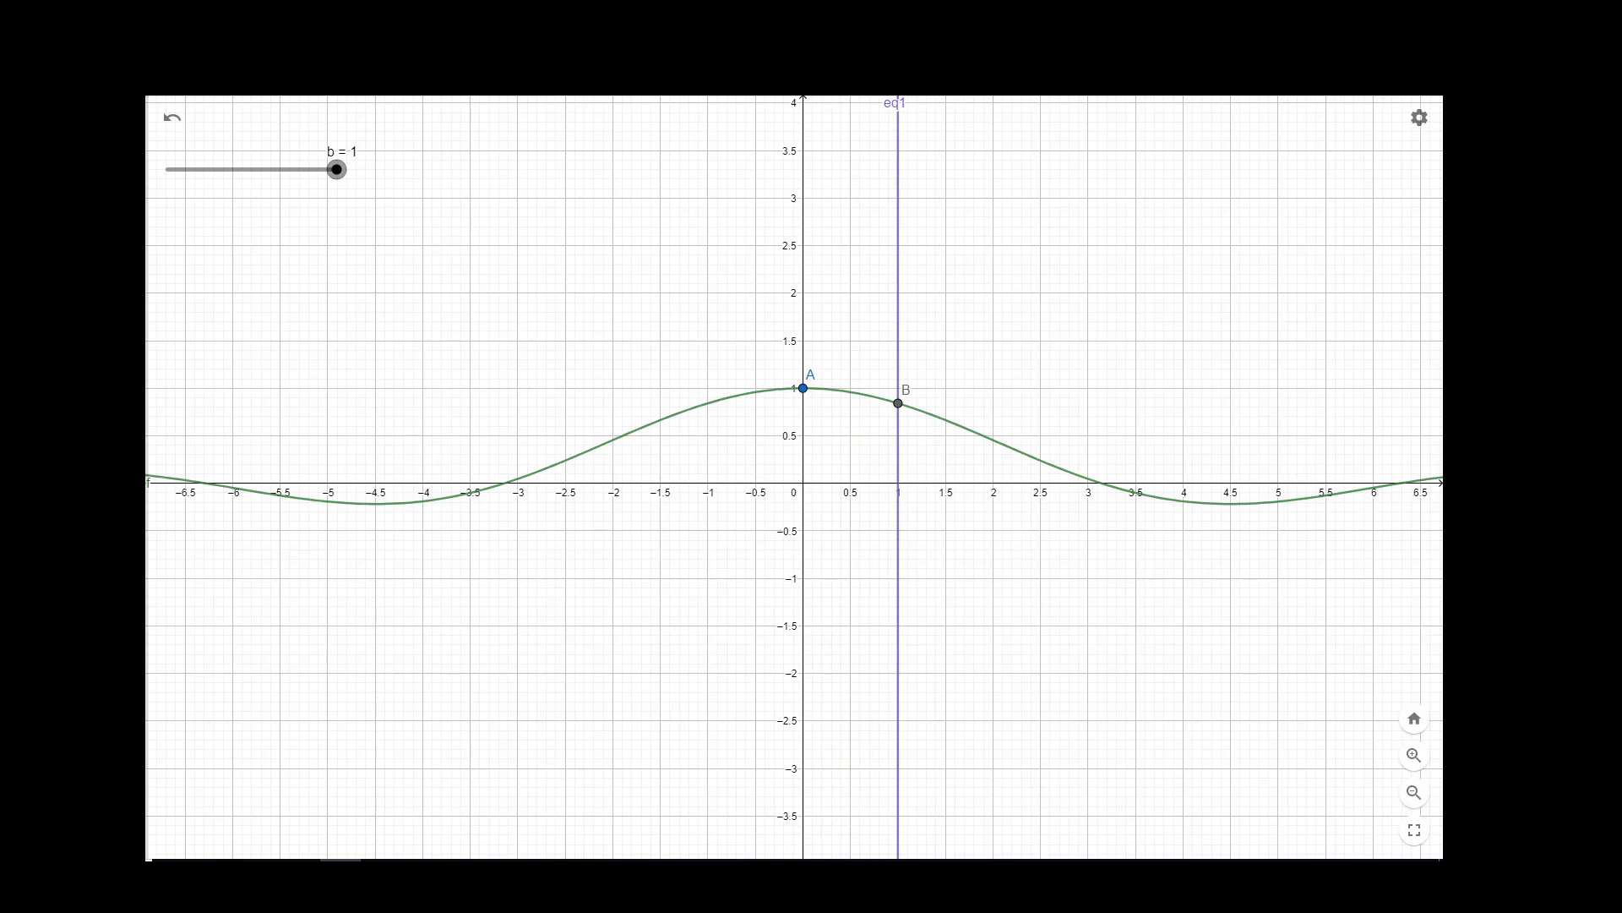
key(Left)
key(Left)
key(Left)
key(Left)
key(Left)
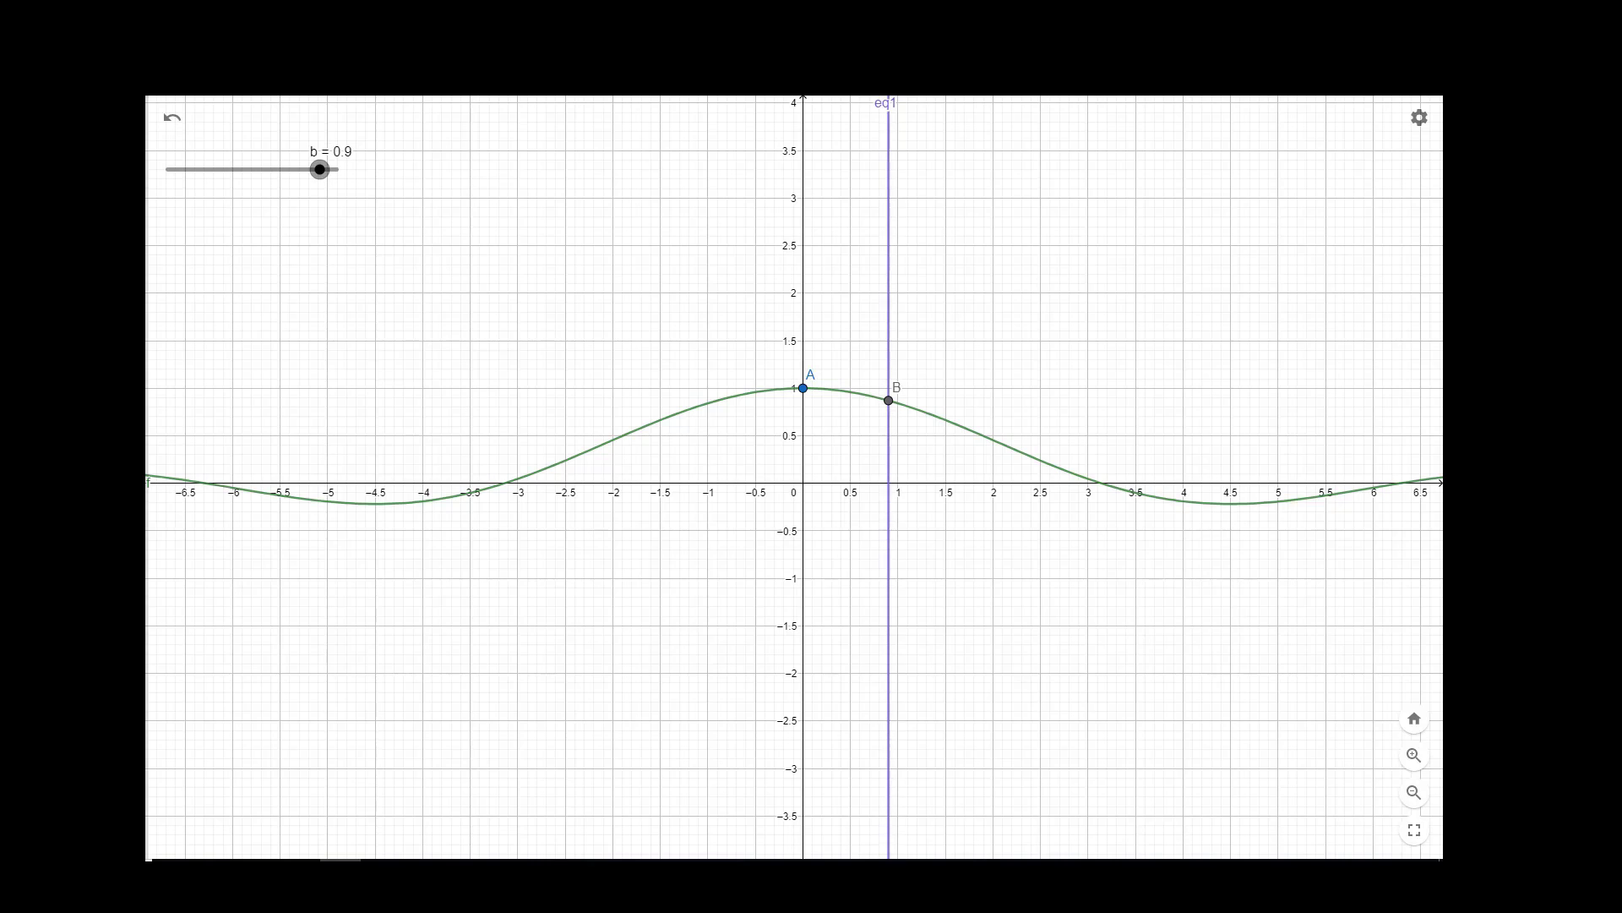
key(Left)
key(Left)
key(Left)
key(Left)
key(Left)
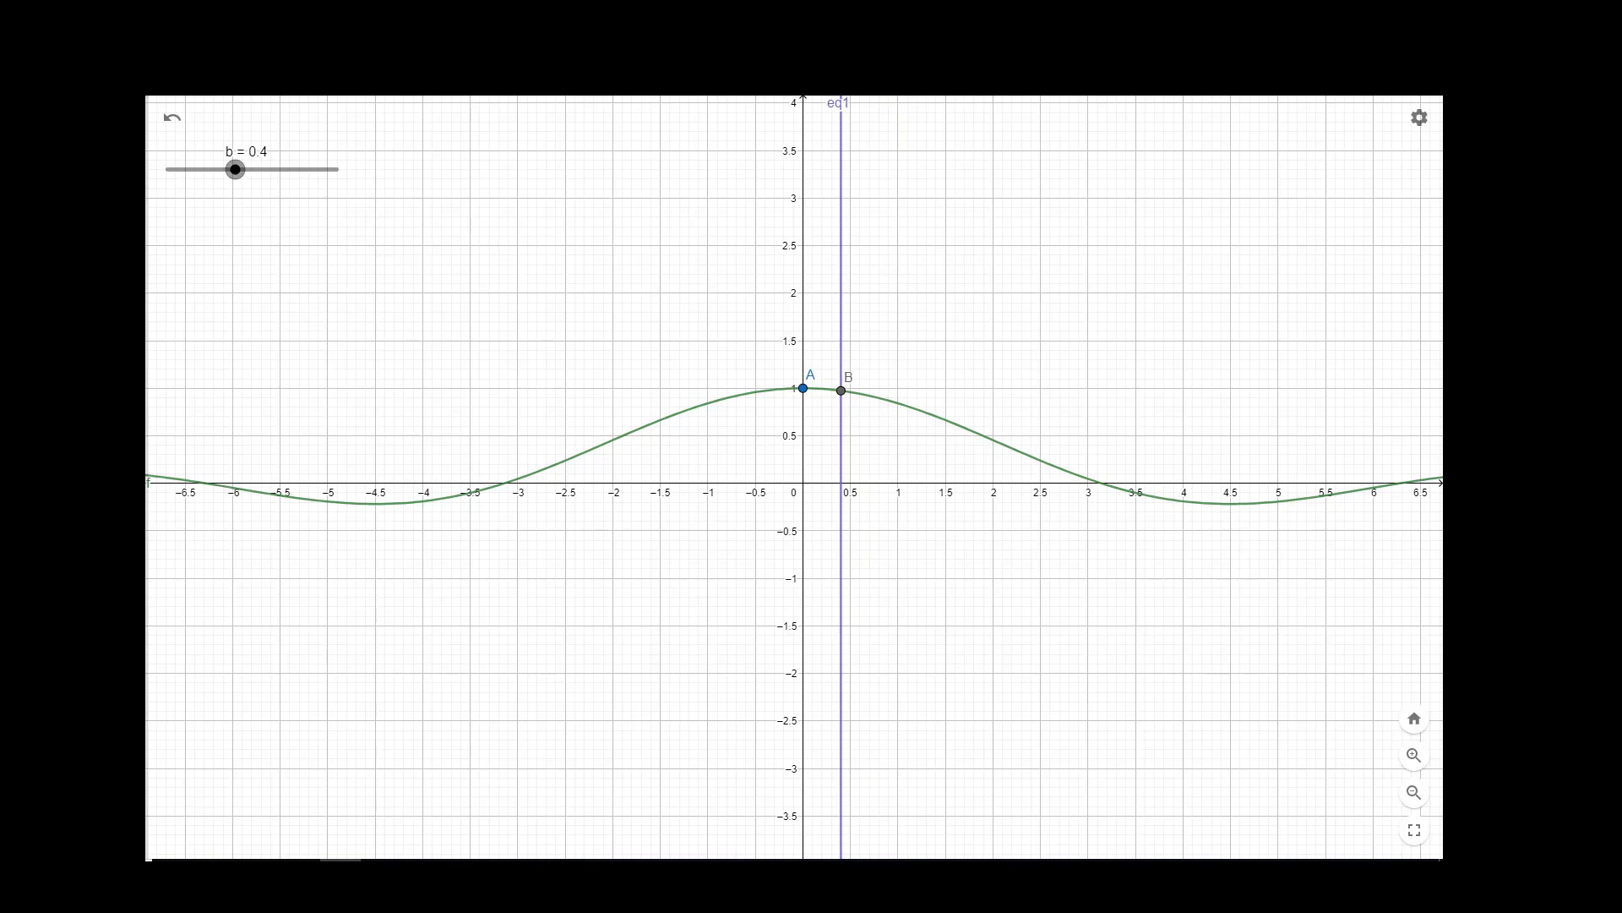
key(Right)
key(Right)
key(Right)
key(Right)
key(Right)
key(Right)
key(Right)
key(Right)
key(Right)
key(Right)
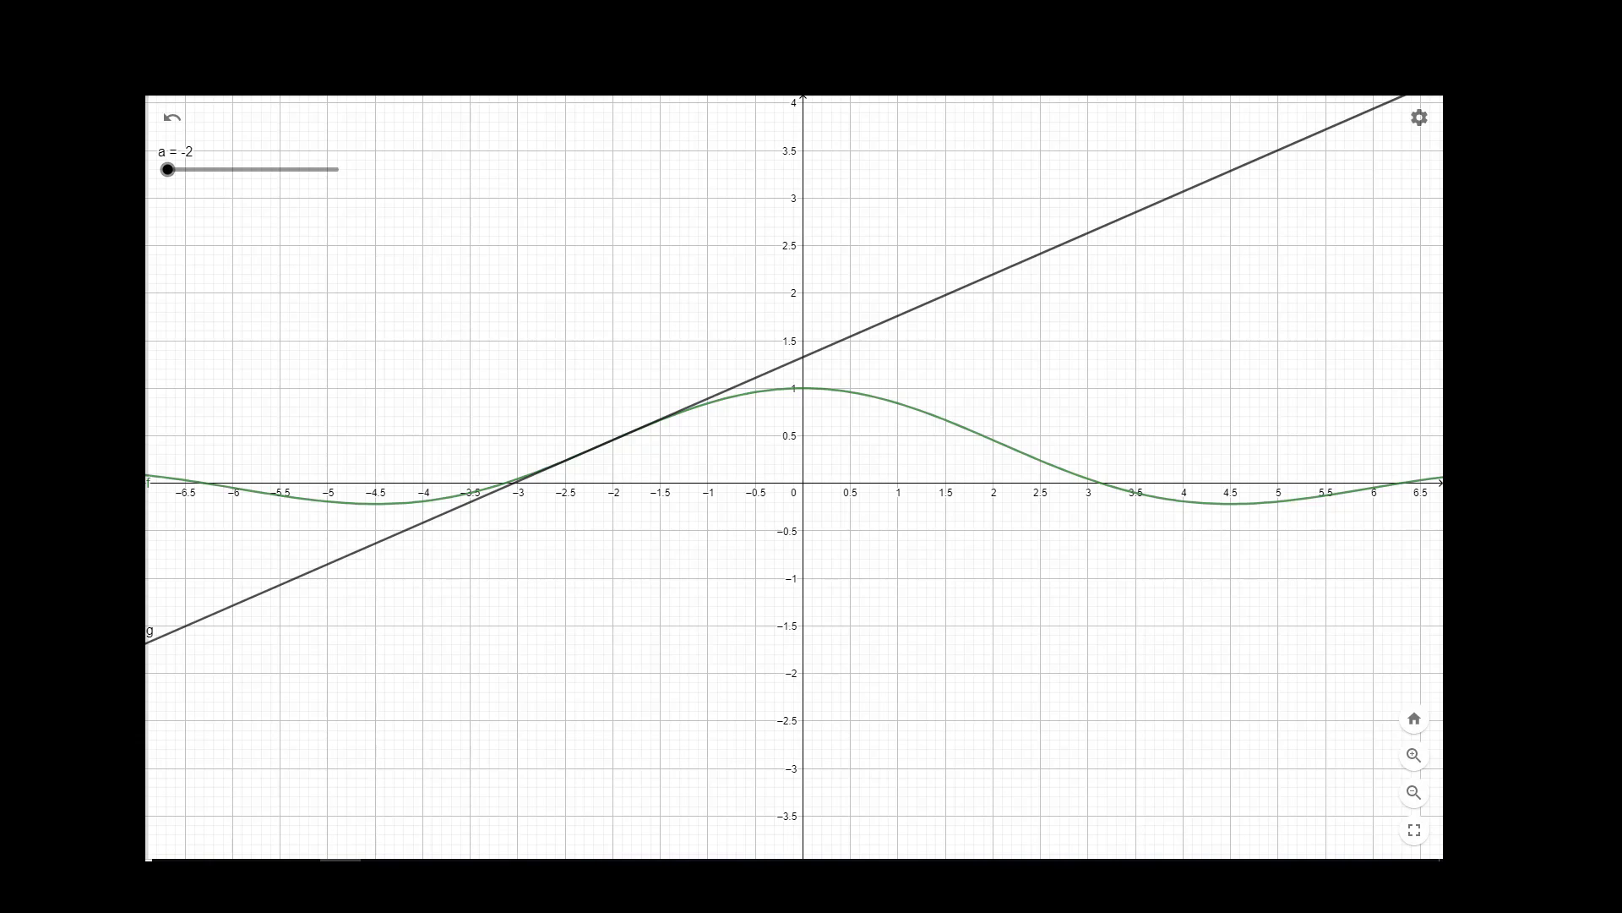
Drag slider a from -2 through 0 to 2 so tangent g sweeps along the curve
drag(168, 169, 239, 169)
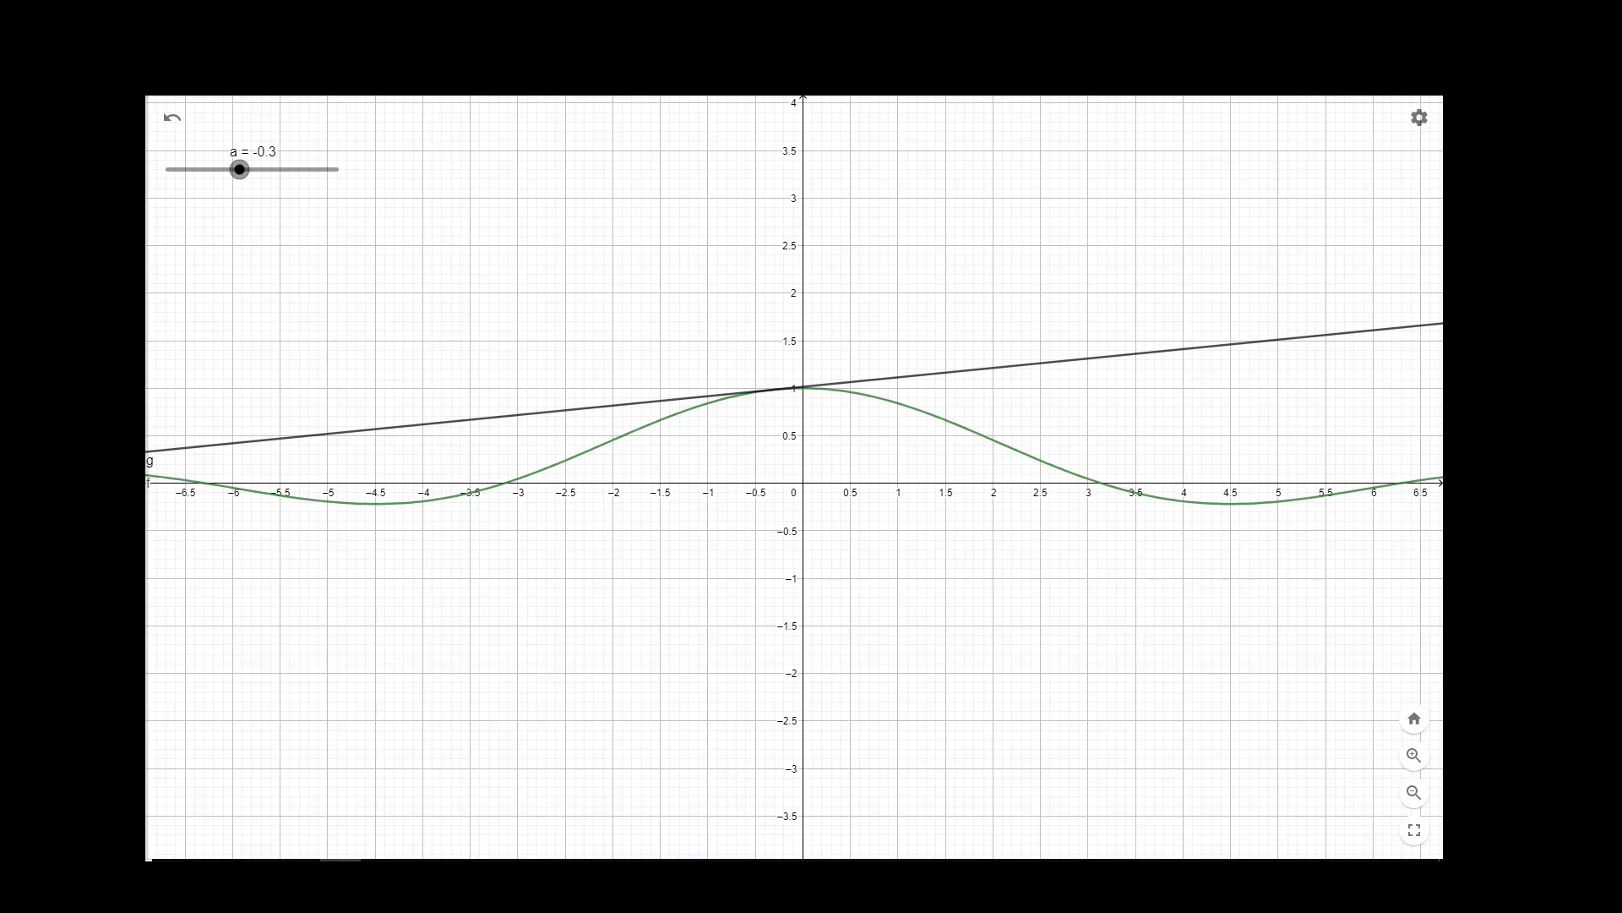
drag(239, 169, 248, 169)
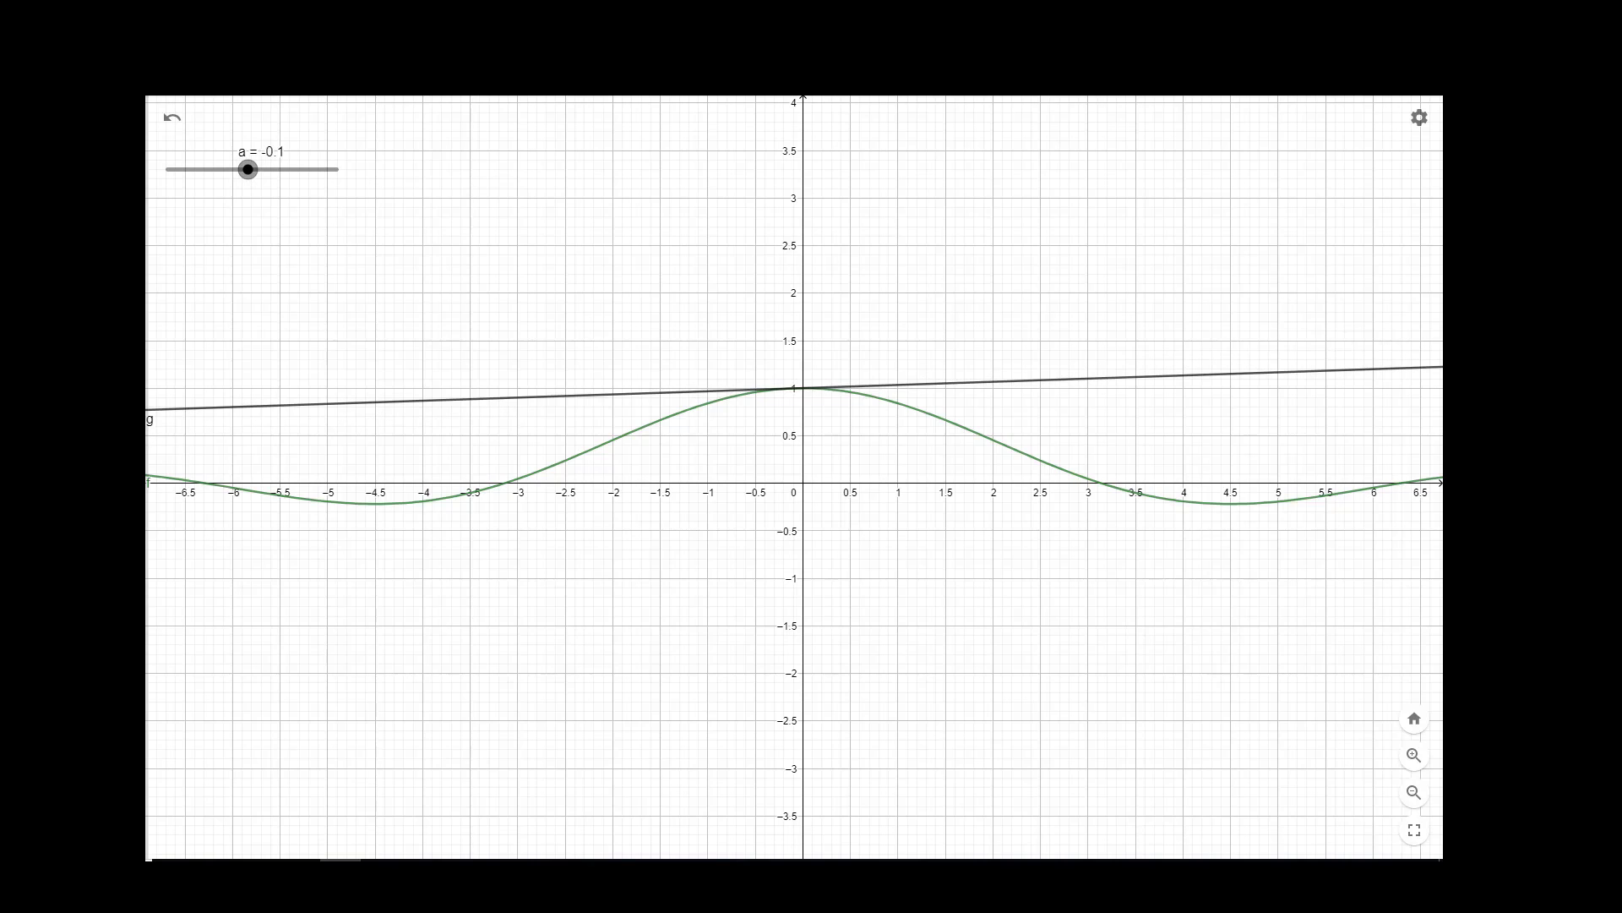
drag(248, 169, 252, 169)
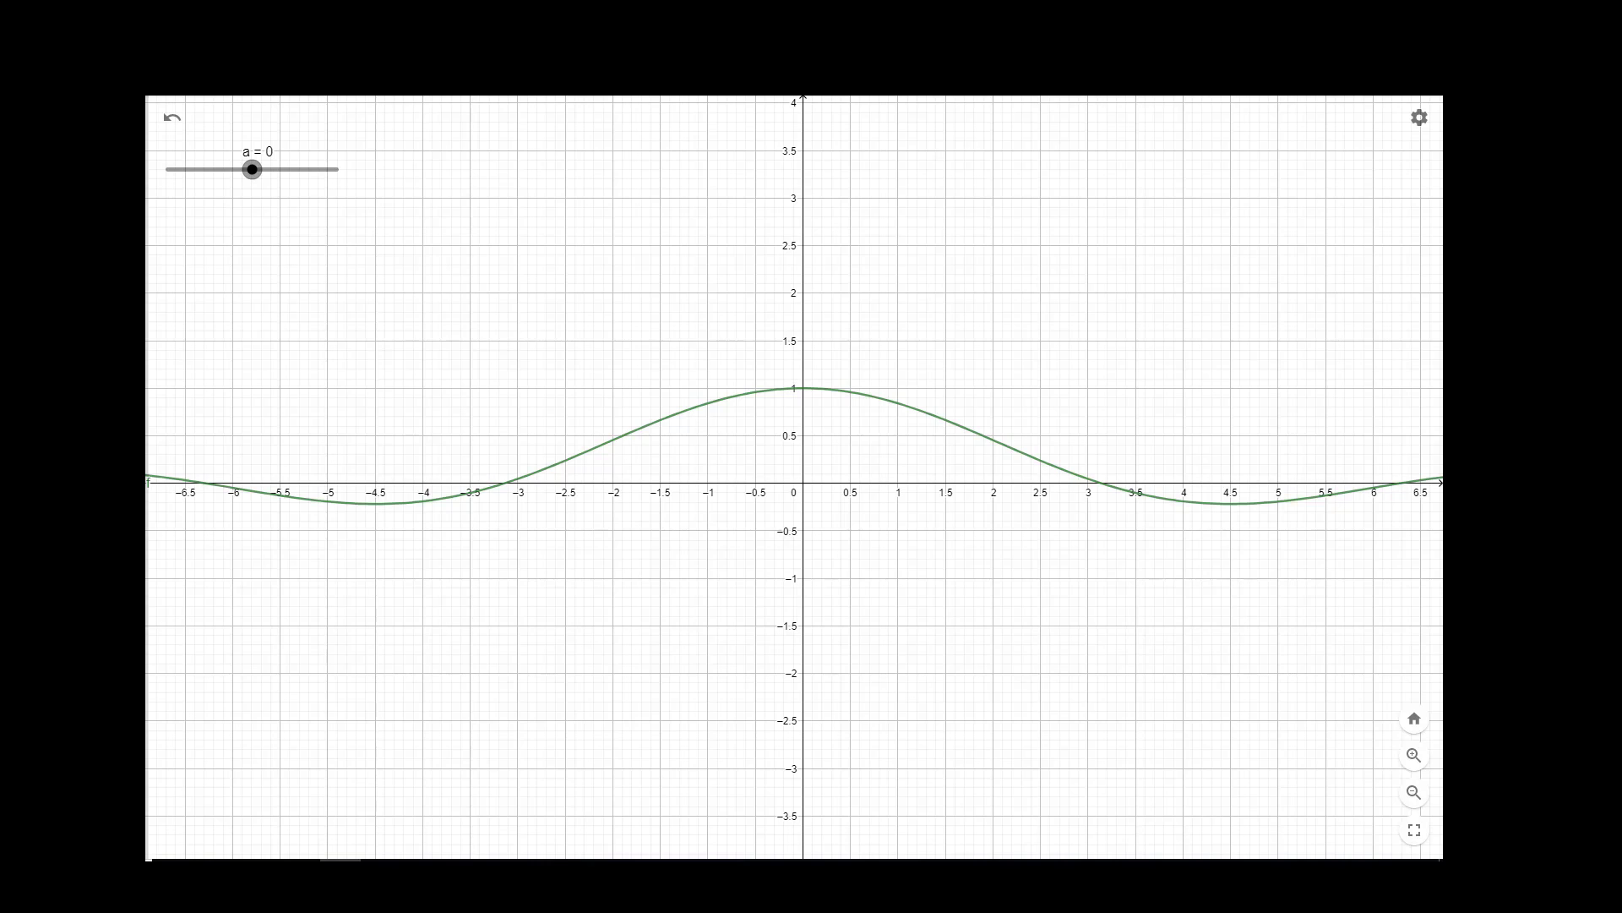
drag(251, 169, 336, 169)
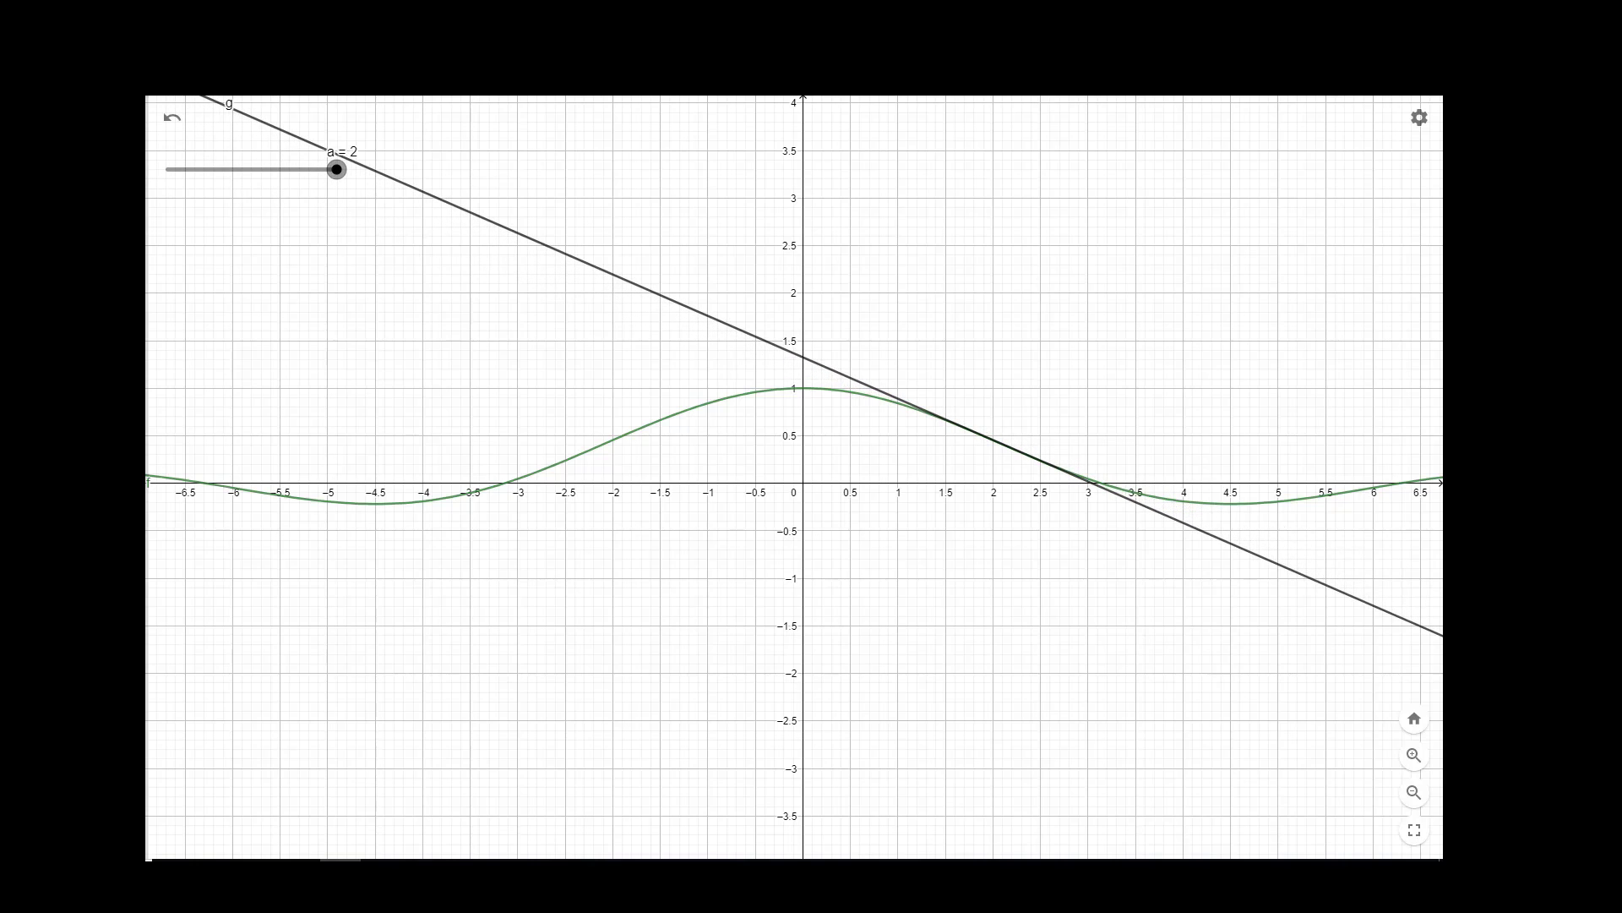